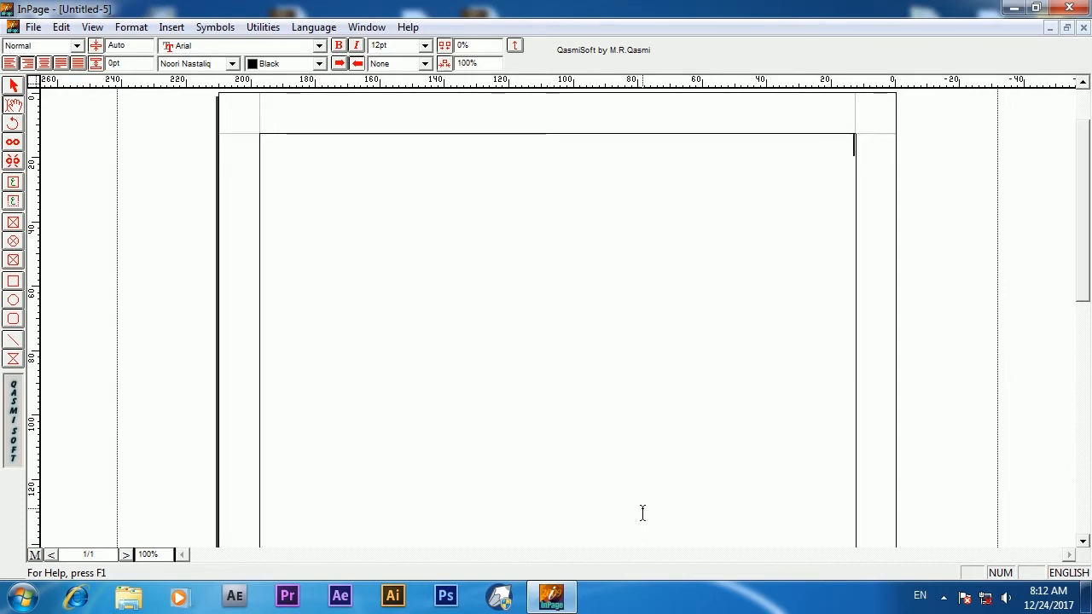
Add four blank lines at the start of the page and insert a table with 5 rows and 4 columns.
{"action": "key", "text": "Return"}
{"action": "key", "text": "Return"}
{"action": "key", "text": "Return"}
{"action": "key", "text": "Return"}
{"action": "left_click", "coordinate": [172, 27]}
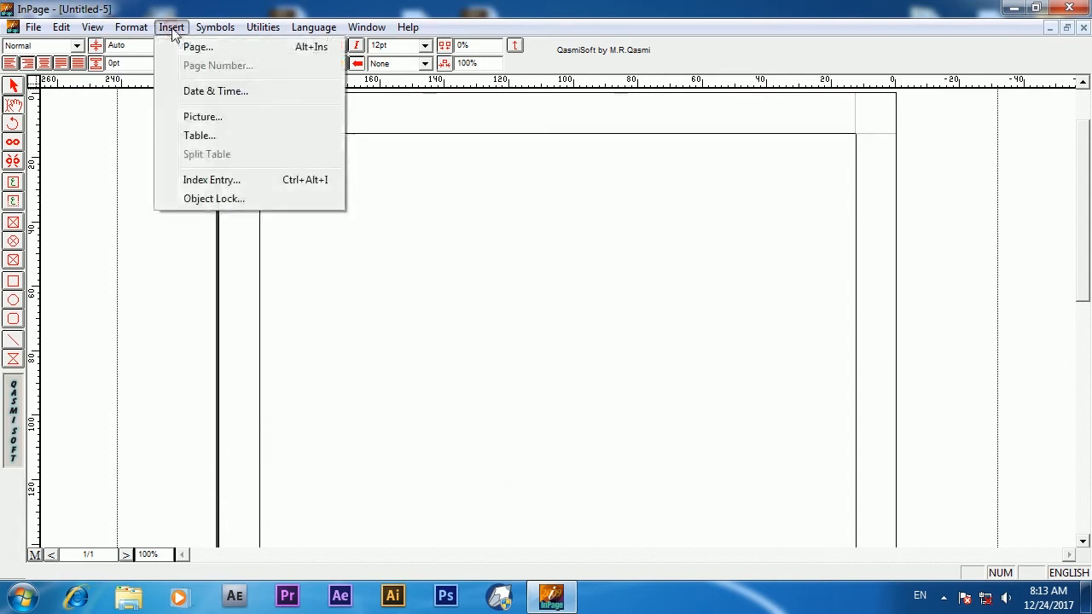
{"action": "left_click", "coordinate": [216, 135]}
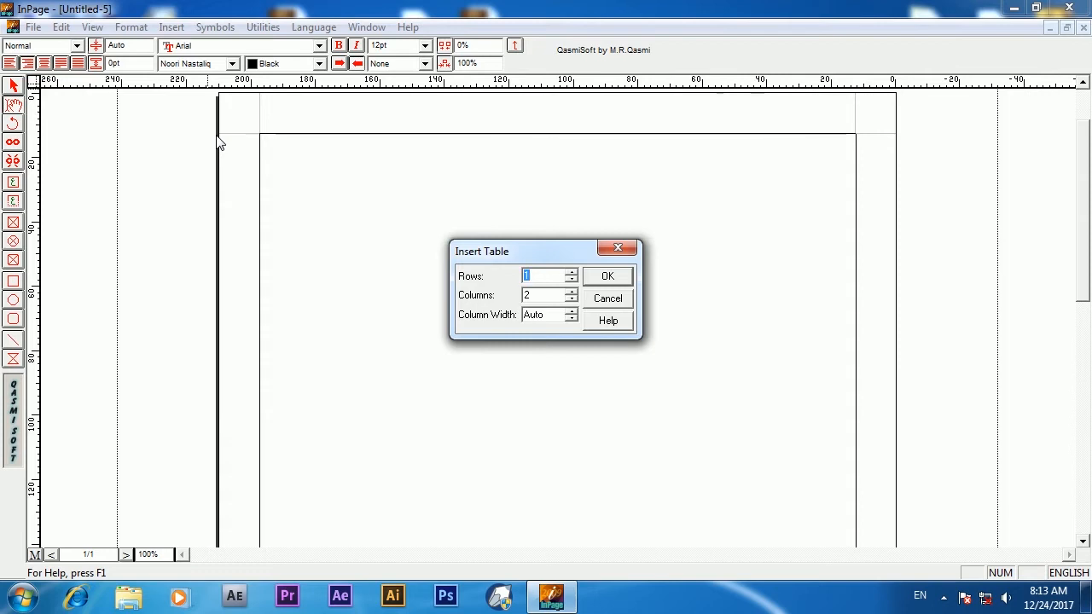
{"action": "type", "text": "5"}
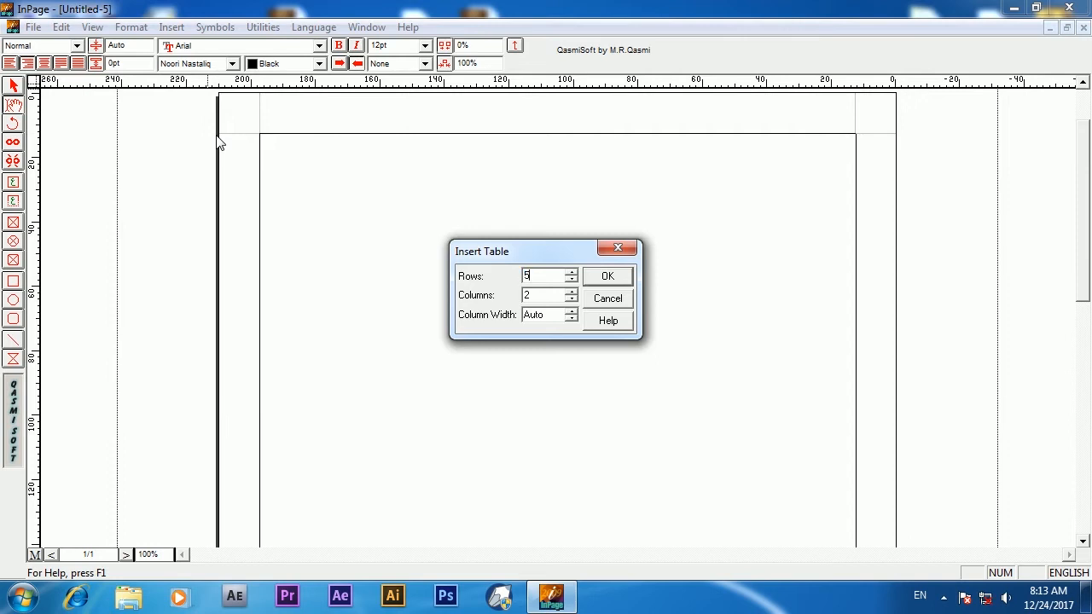
{"action": "key", "text": "Tab"}
{"action": "type", "text": "4"}
{"action": "left_click", "coordinate": [608, 277]}
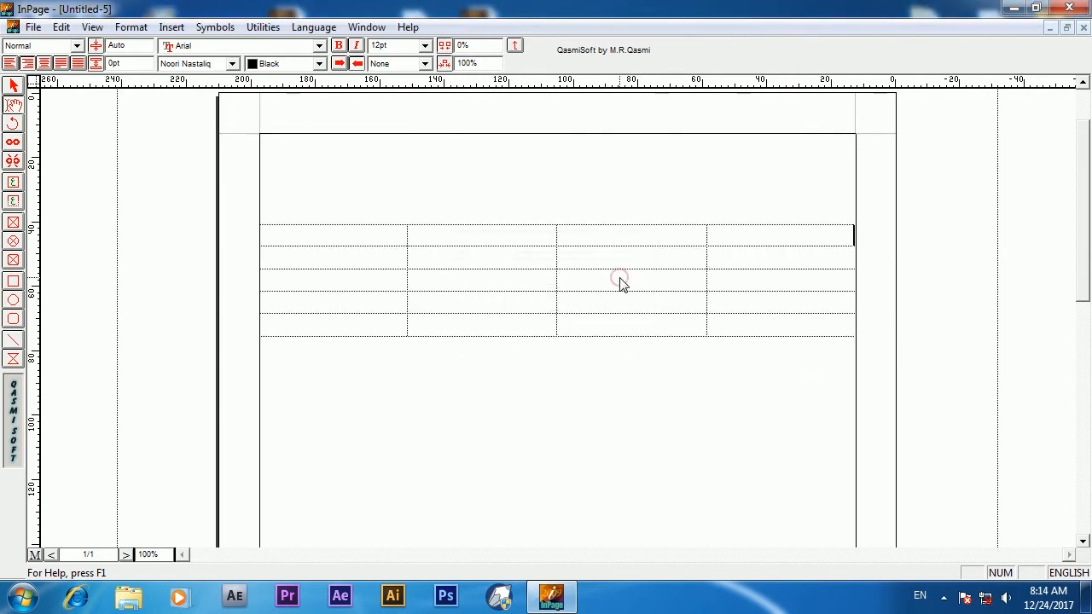
{"action": "left_click", "coordinate": [838, 146]}
{"action": "left_click", "coordinate": [837, 188]}
{"action": "left_click", "coordinate": [838, 233]}
{"action": "left_click", "coordinate": [838, 255]}
{"action": "left_click", "coordinate": [839, 297]}
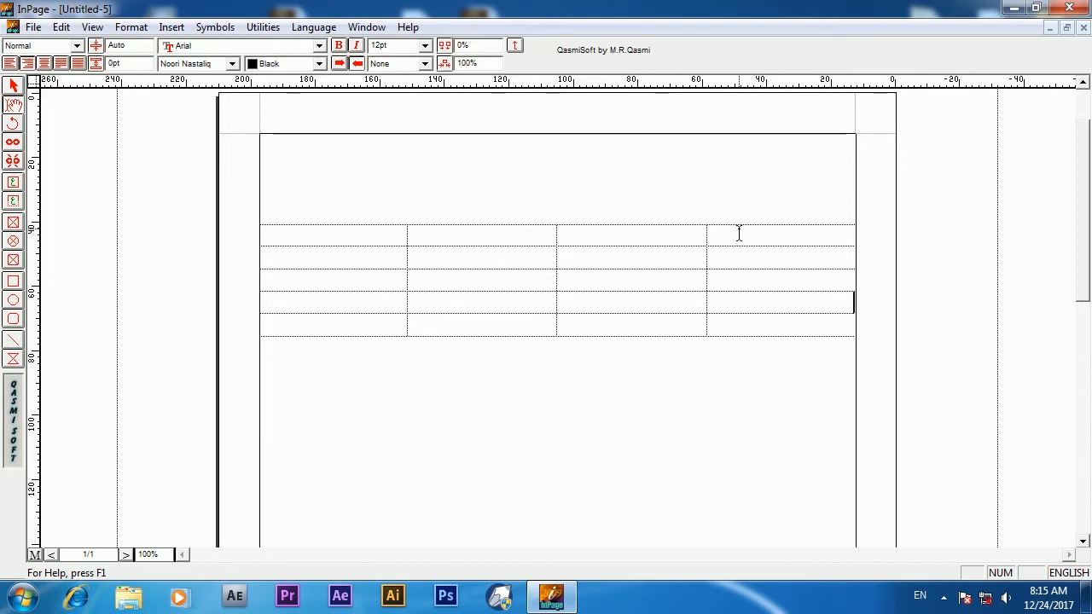
Fill the table's header row in Urdu, from right to left, with نمبر شمار, نام, قیمت and کلو/درجن.
{"action": "key", "text": "ctrl+space"}
{"action": "type", "text": "نمبر شمار"}
{"action": "left_click", "coordinate": [630, 236]}
{"action": "type", "text": "نام"}
{"action": "left_click", "coordinate": [503, 237]}
{"action": "type", "text": "و"}
{"action": "type", "text": "یمت"}
{"action": "left_click", "coordinate": [388, 233]}
{"action": "type", "text": "کلو"}
{"action": "left_click", "coordinate": [1062, 577]}
{"action": "left_click", "coordinate": [1062, 577]}
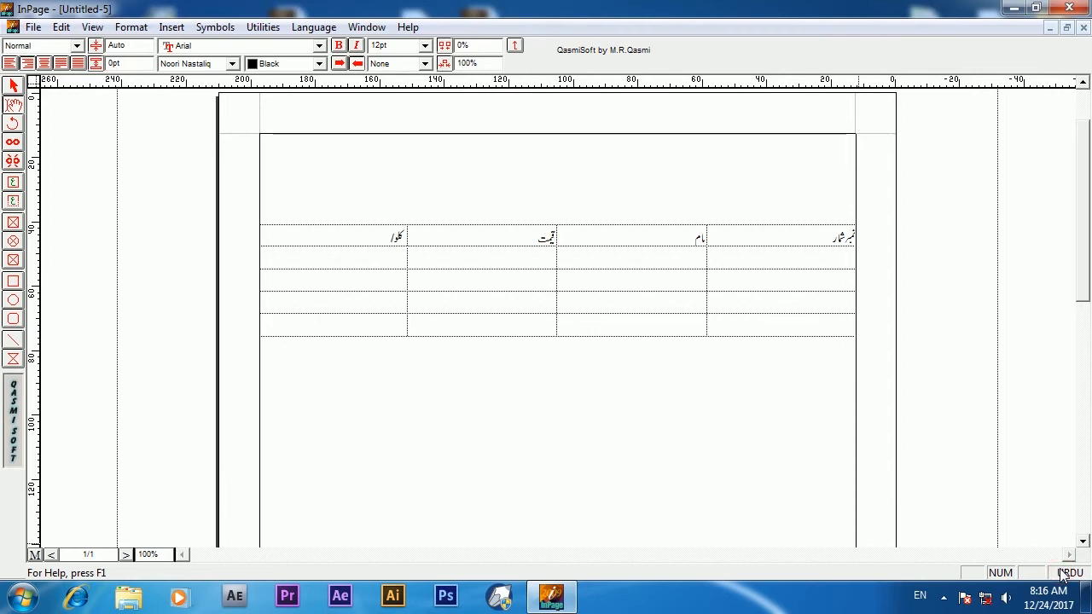
{"action": "type", "text": "/درجن"}
Center the text in all cells of the table.
{"action": "left_click_drag", "start_coordinate": [772, 229], "coordinate": [372, 326]}
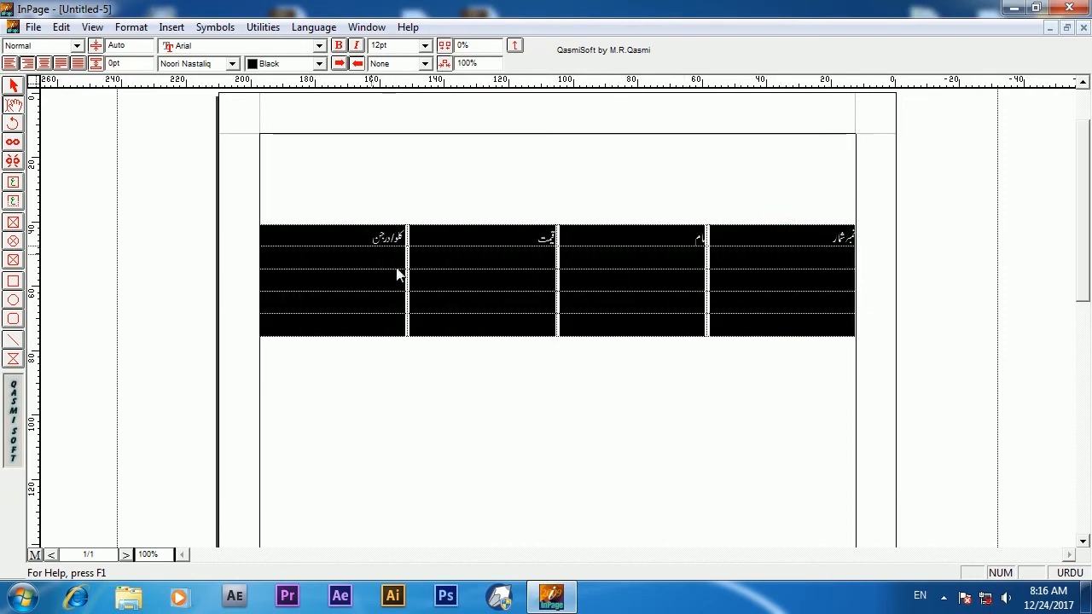
{"action": "left_click", "coordinate": [45, 64]}
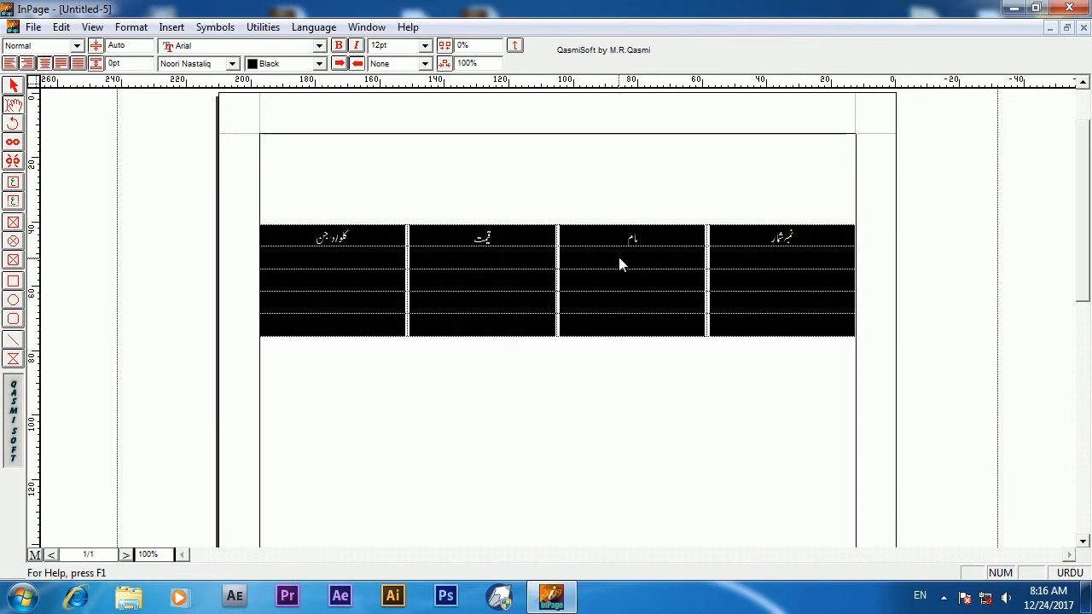
{"action": "left_click", "coordinate": [618, 285]}
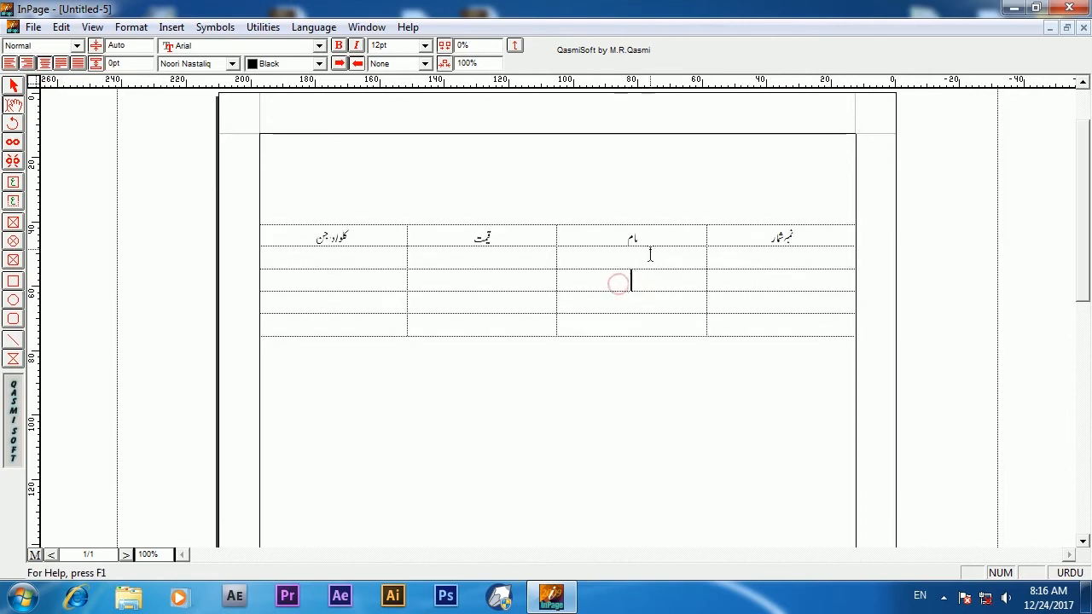
Number the four rows below the header 1 to 4 in the نمبر شمار column, using English digits.
{"action": "left_click", "coordinate": [786, 255]}
{"action": "left_click", "coordinate": [1068, 573]}
{"action": "type", "text": "1"}
{"action": "key", "text": "Down"}
{"action": "type", "text": "2"}
{"action": "key", "text": "Down"}
{"action": "type", "text": "3"}
{"action": "left_click", "coordinate": [787, 325]}
{"action": "type", "text": "4"}
Fill in row 1 with the name کیلا in Urdu, the price 100 and the quantity 1.
{"action": "left_click", "coordinate": [646, 268]}
{"action": "type", "text": "کیلا"}
{"action": "key", "text": "Tab"}
{"action": "left_click", "coordinate": [1066, 574]}
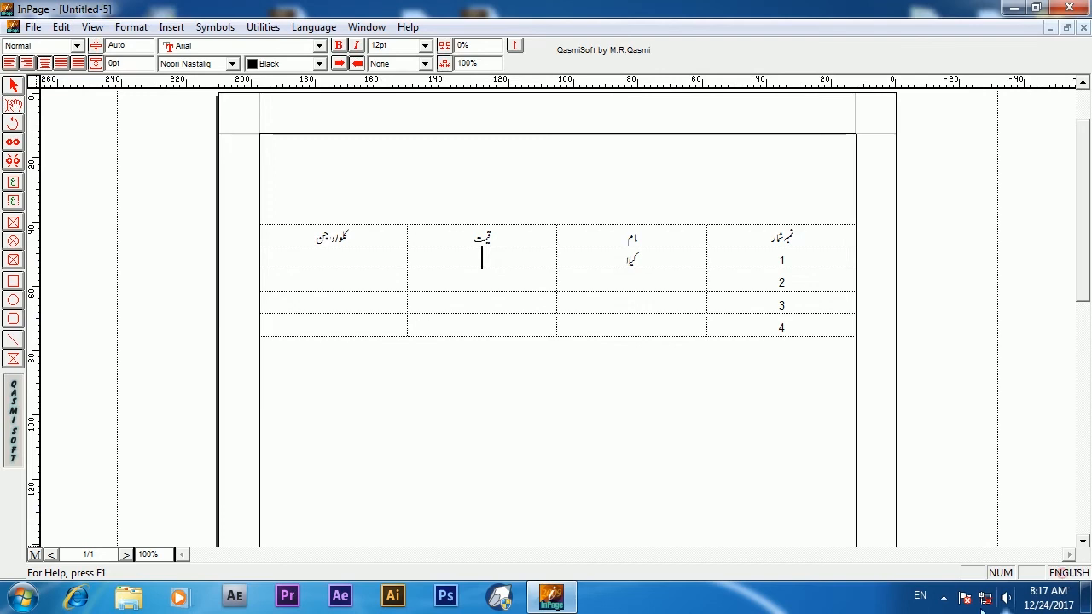
{"action": "type", "text": "100"}
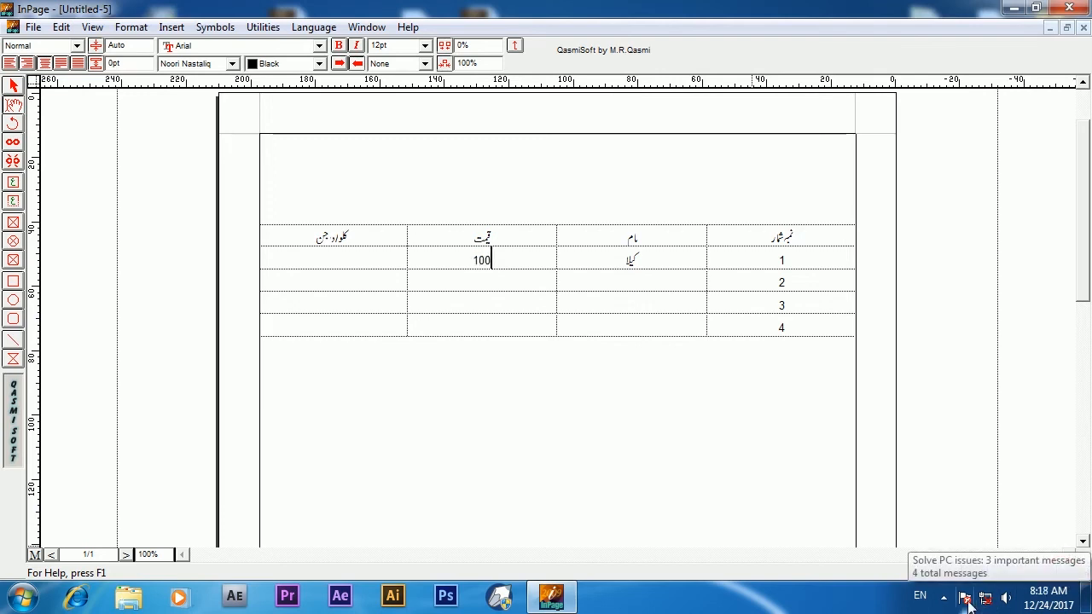
{"action": "key", "text": "Tab"}
{"action": "type", "text": "1"}
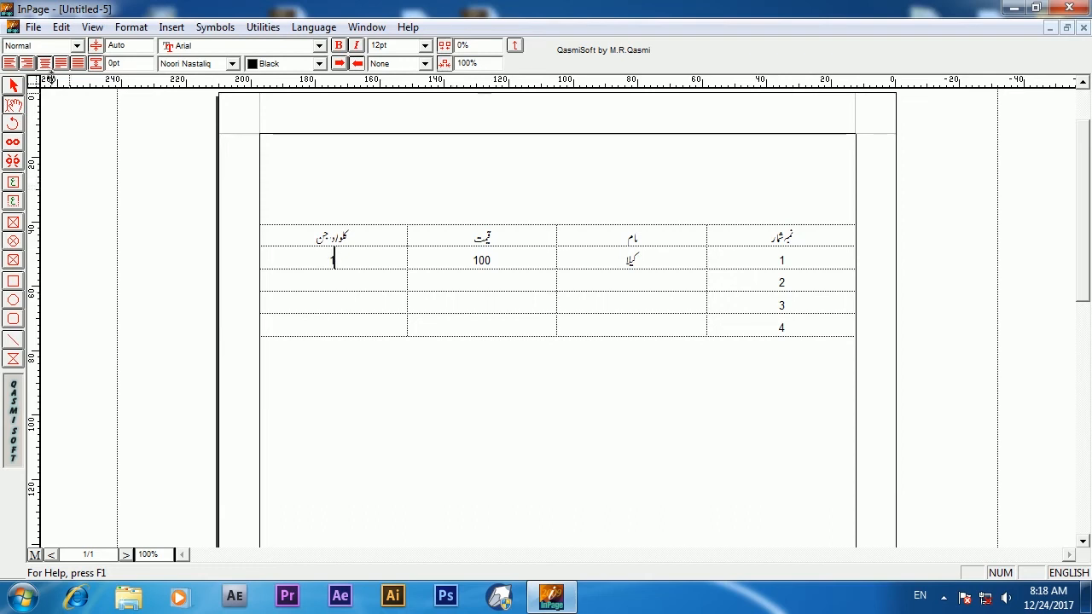
Export page 1 as a GIF picture named list to the Desktop at 100% scaling.
{"action": "left_click", "coordinate": [32, 28]}
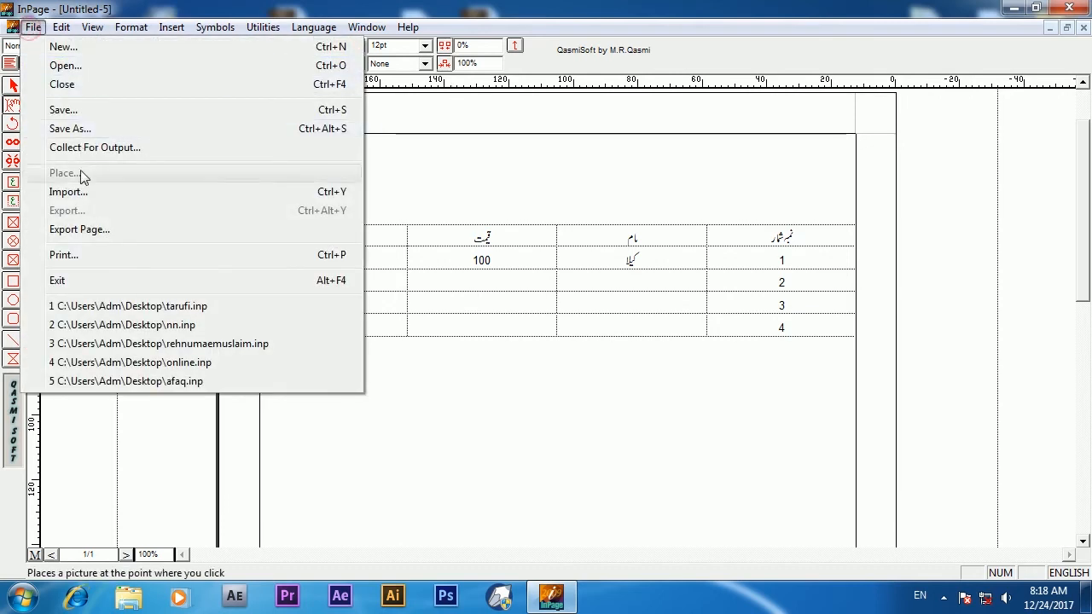
{"action": "left_click", "coordinate": [79, 229]}
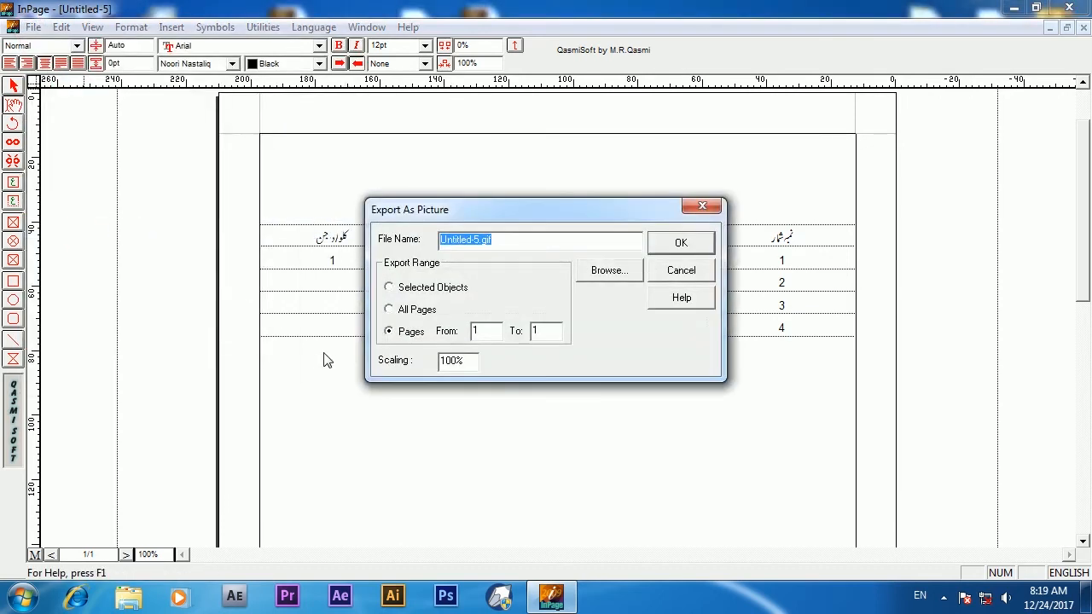
{"action": "left_click", "coordinate": [604, 273]}
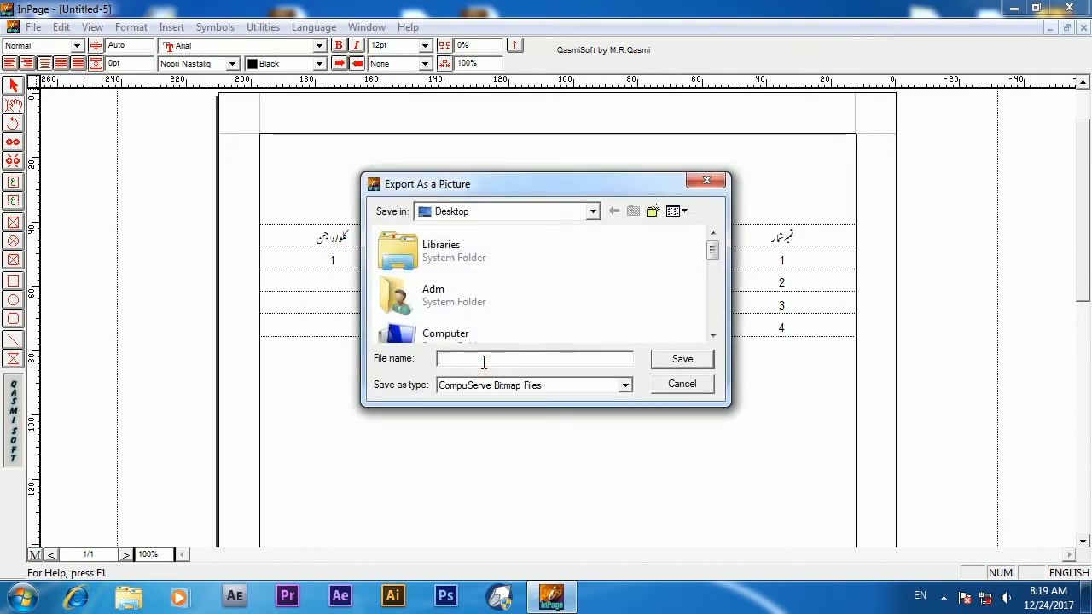
{"action": "type", "text": "list"}
{"action": "left_click", "coordinate": [683, 360]}
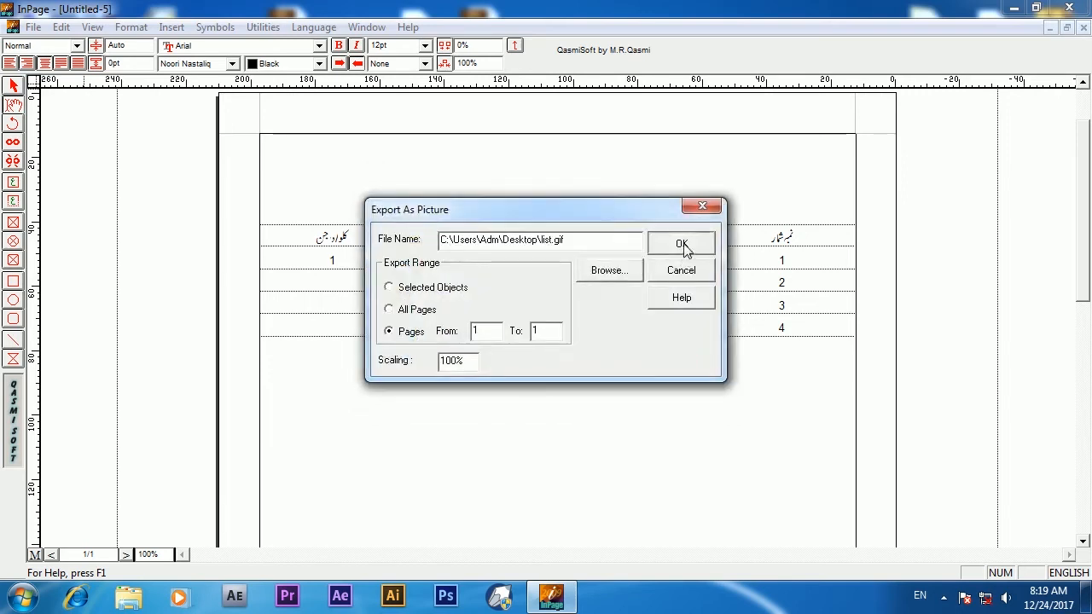
{"action": "left_click", "coordinate": [685, 245]}
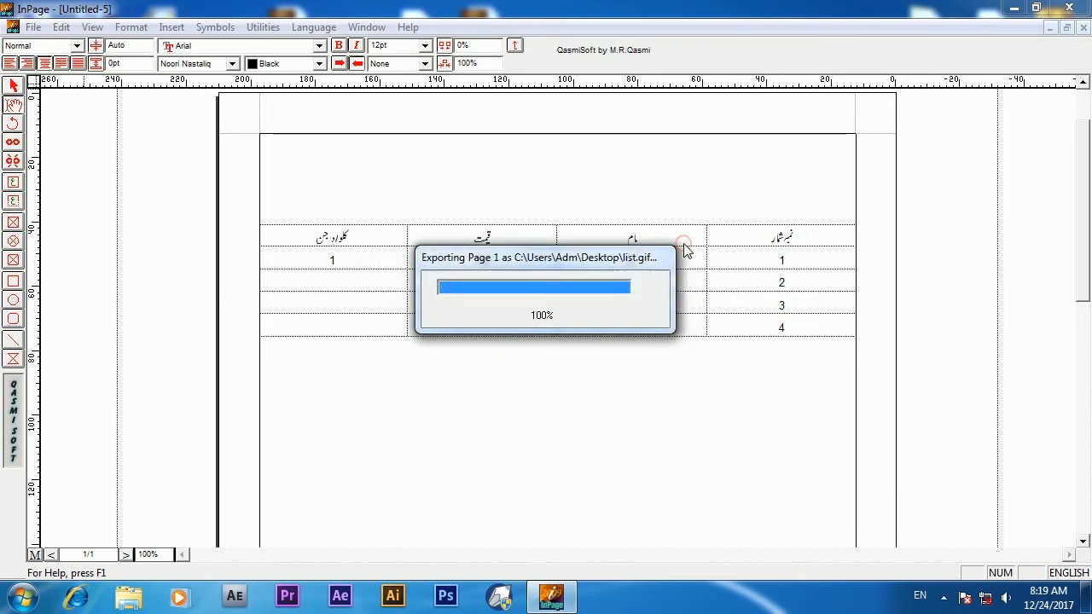
Preview the exported list picture from the desktop and examine the table's text and borders up close.
{"action": "left_click", "coordinate": [1005, 8]}
{"action": "right_click", "coordinate": [540, 41]}
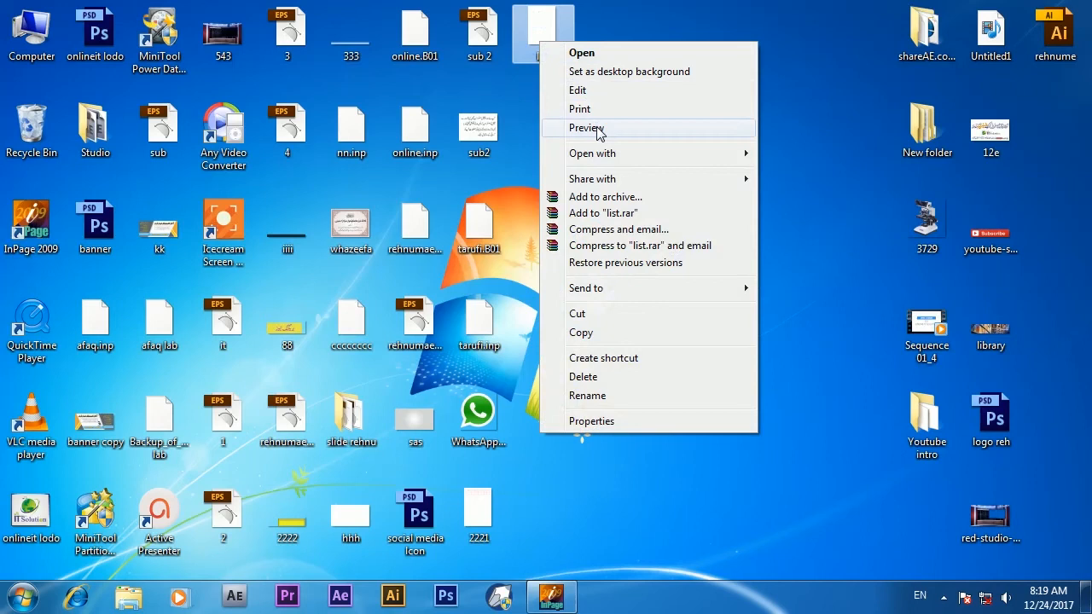
{"action": "left_click", "coordinate": [586, 128]}
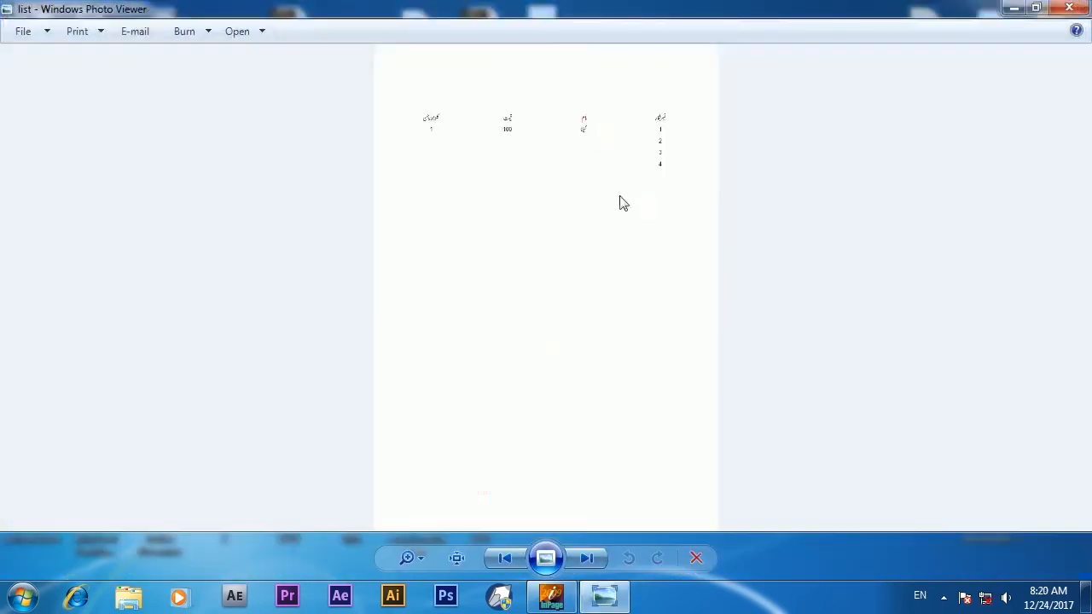
{"action": "scroll", "coordinate": [614, 177], "scroll_direction": "up", "scroll_amount": 2}
{"action": "left_click_drag", "start_coordinate": [619, 158], "coordinate": [620, 307]}
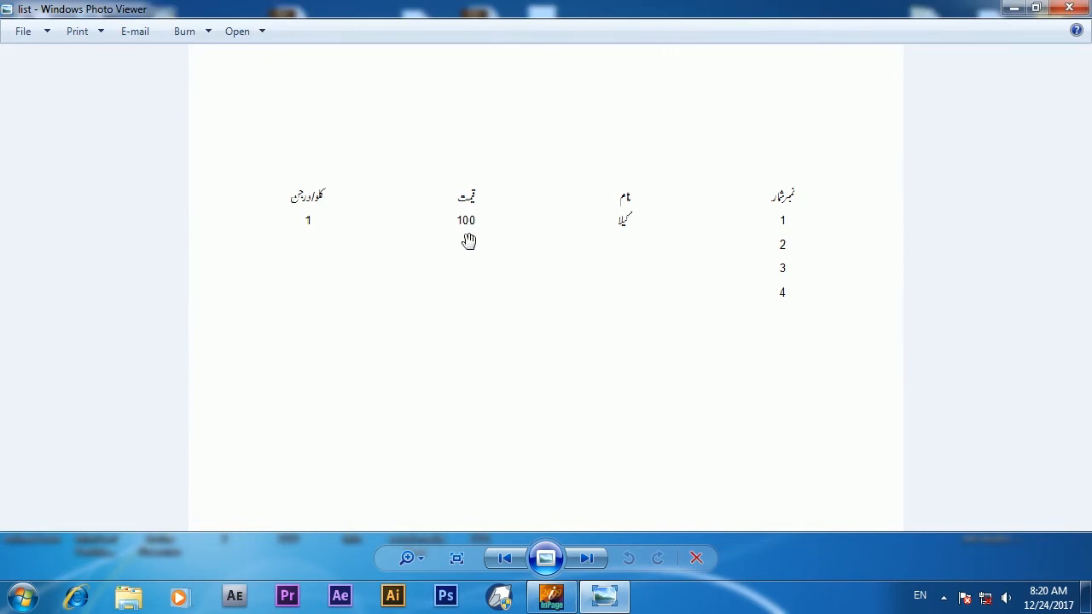
{"action": "left_click_drag", "start_coordinate": [470, 289], "coordinate": [469, 251]}
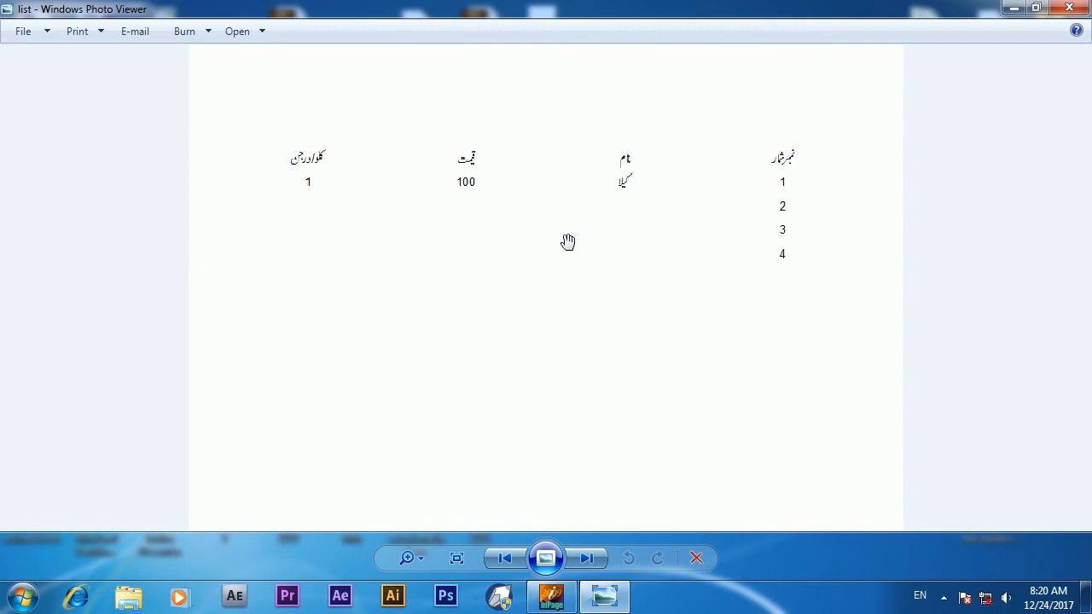
Switch back to InPage and give all cells of the table a red, solid-line border through Table Format.
{"action": "left_click", "coordinate": [551, 596]}
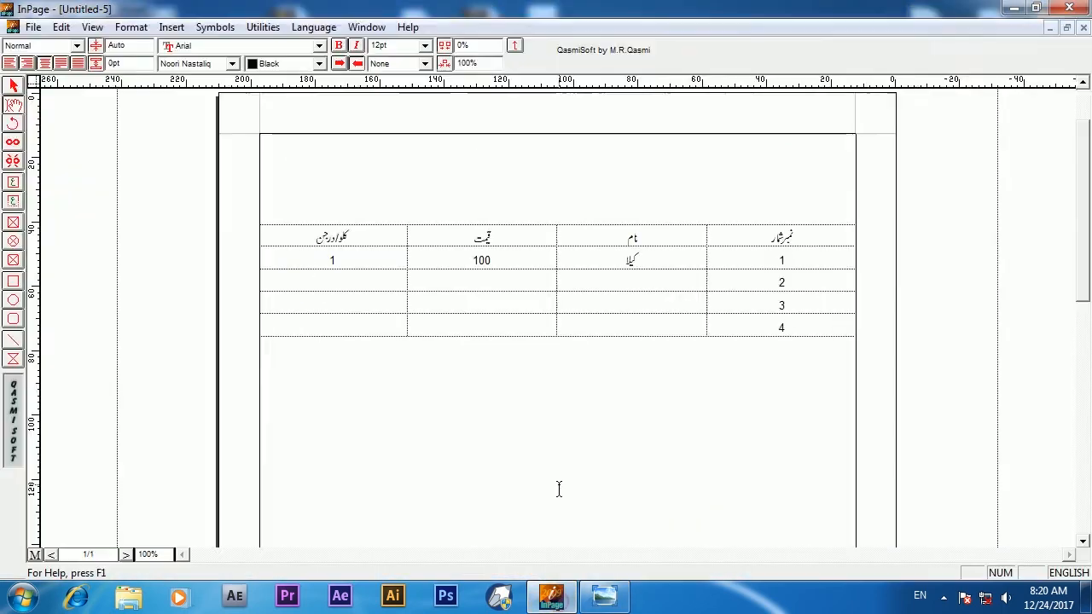
{"action": "left_click_drag", "start_coordinate": [399, 328], "coordinate": [629, 283]}
{"action": "left_click_drag", "start_coordinate": [770, 223], "coordinate": [408, 315]}
{"action": "right_click", "coordinate": [407, 293]}
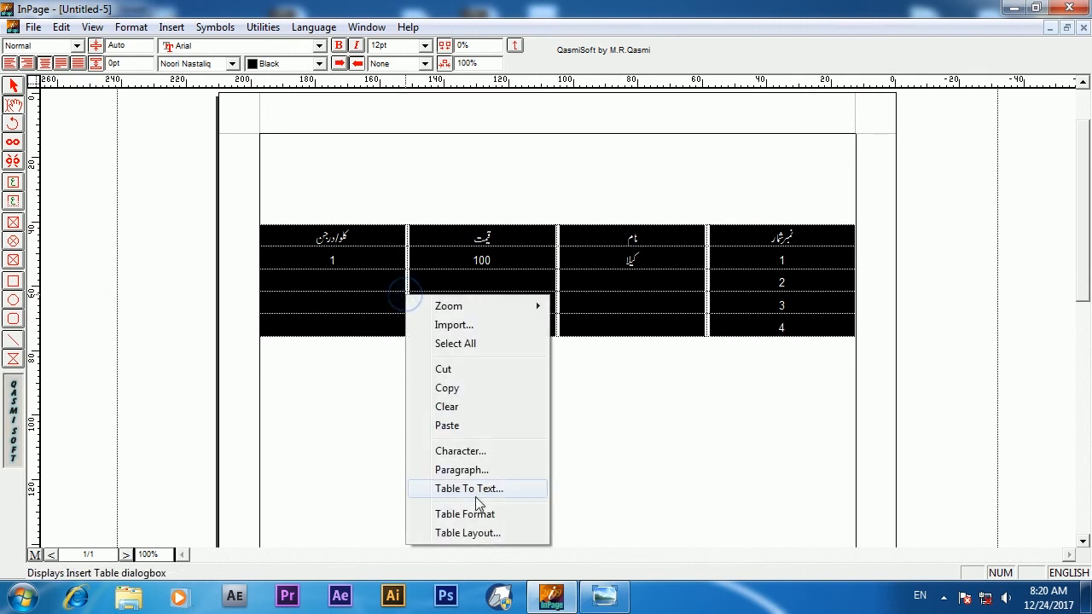
{"action": "left_click", "coordinate": [474, 515]}
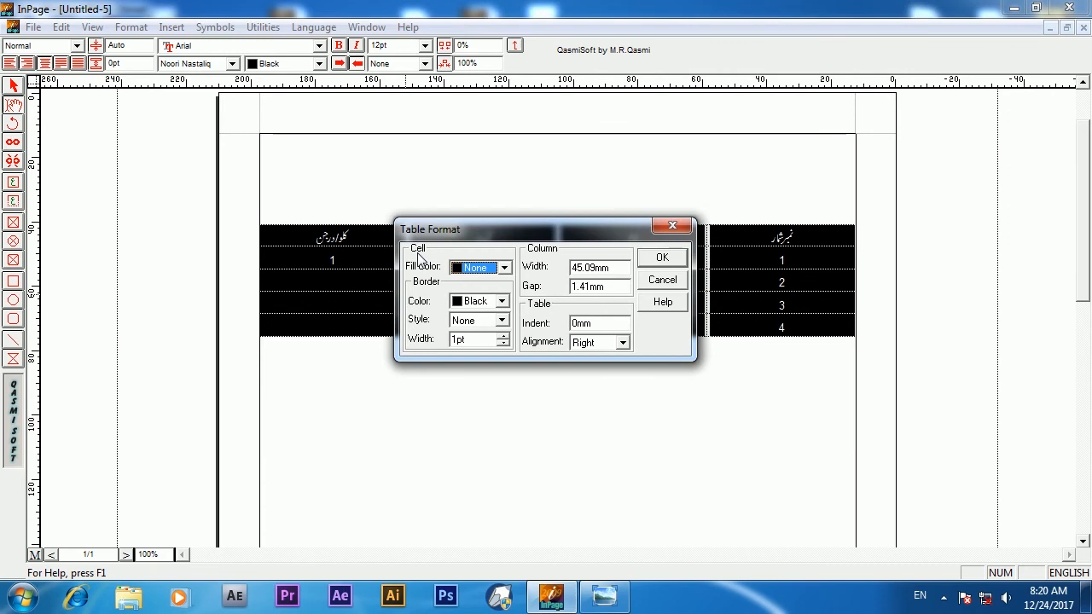
{"action": "left_click_drag", "start_coordinate": [441, 242], "coordinate": [467, 256]}
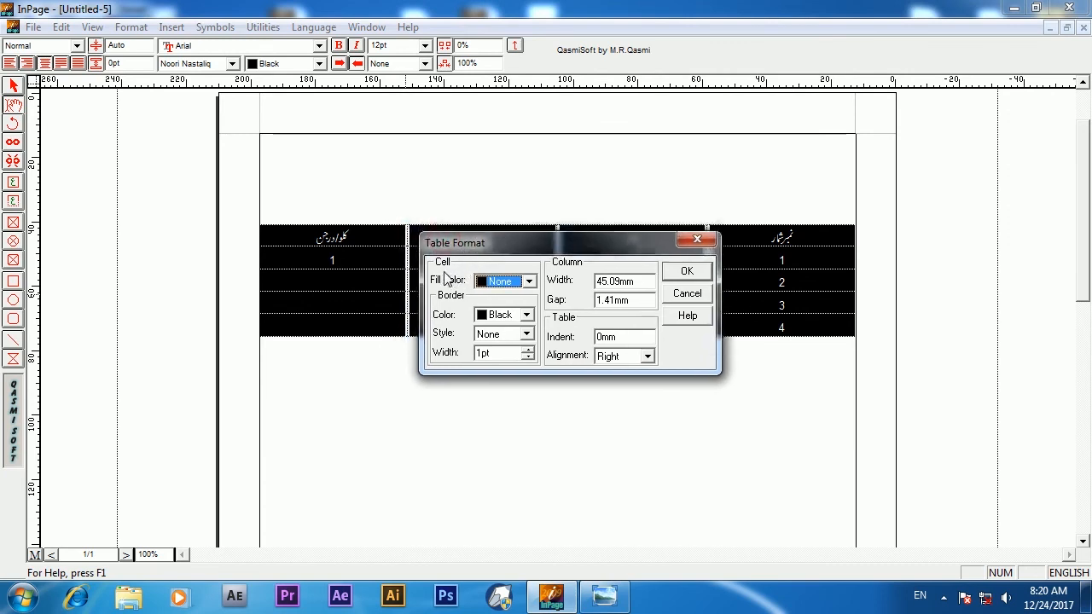
{"action": "left_click", "coordinate": [529, 284]}
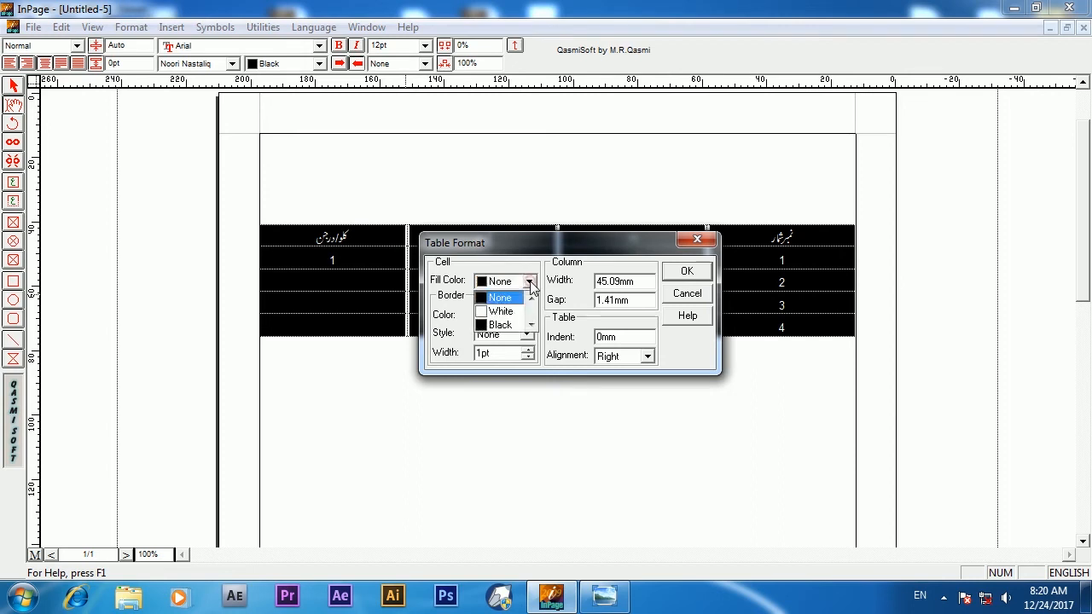
{"action": "left_click", "coordinate": [530, 285]}
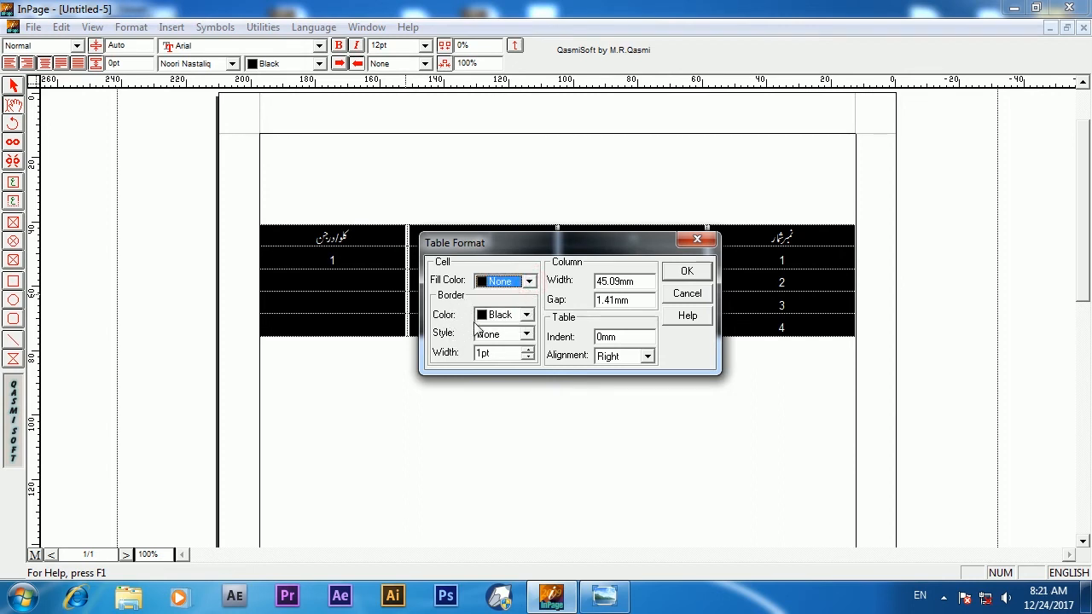
{"action": "left_click", "coordinate": [510, 317]}
{"action": "left_click", "coordinate": [498, 359]}
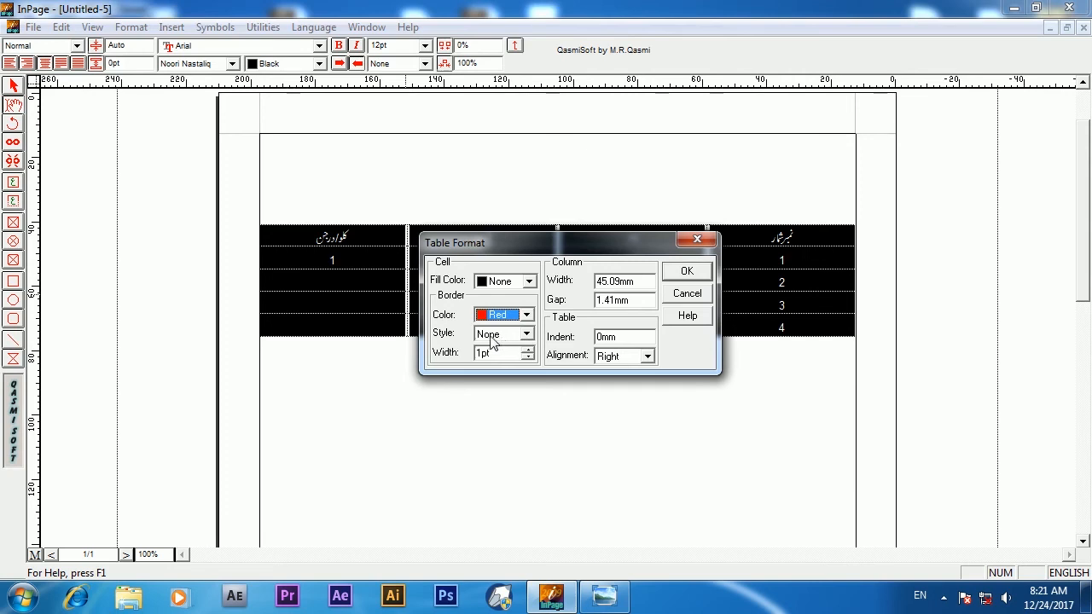
{"action": "left_click", "coordinate": [526, 335]}
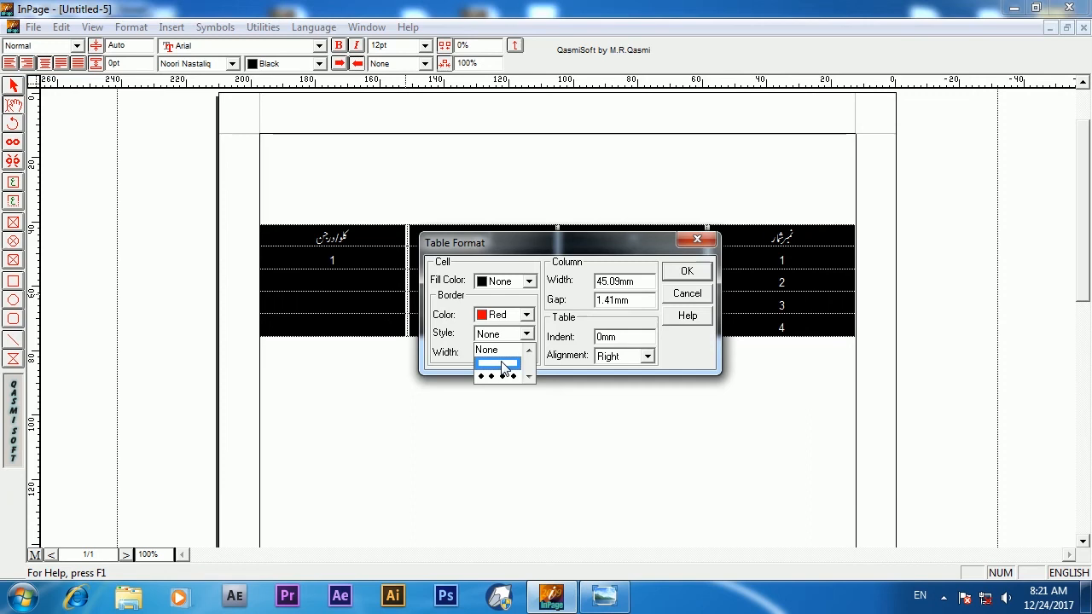
{"action": "left_click", "coordinate": [503, 365]}
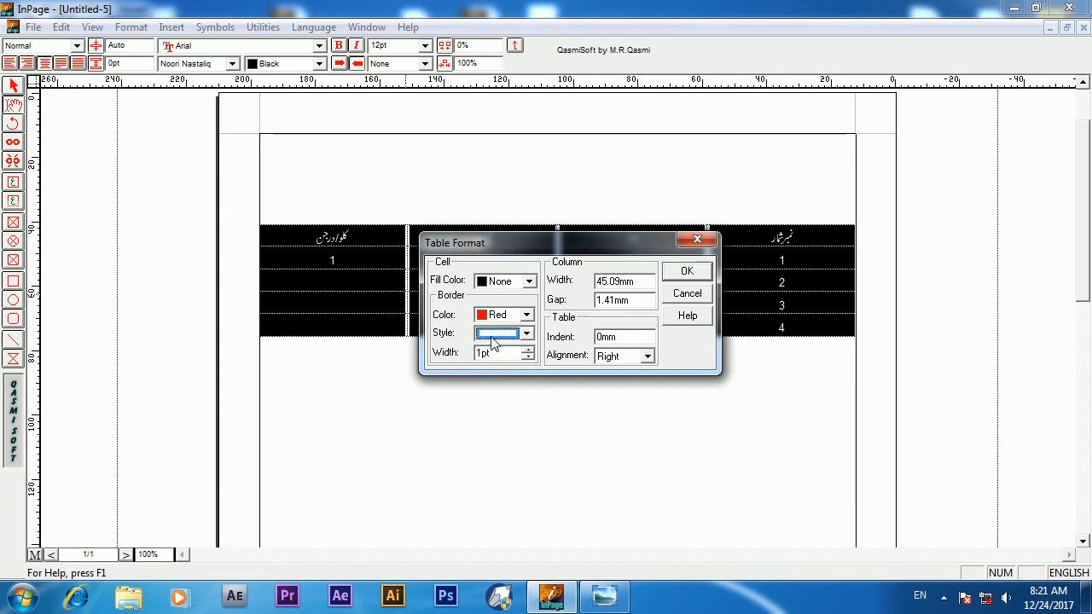
{"action": "double_click", "coordinate": [494, 354]}
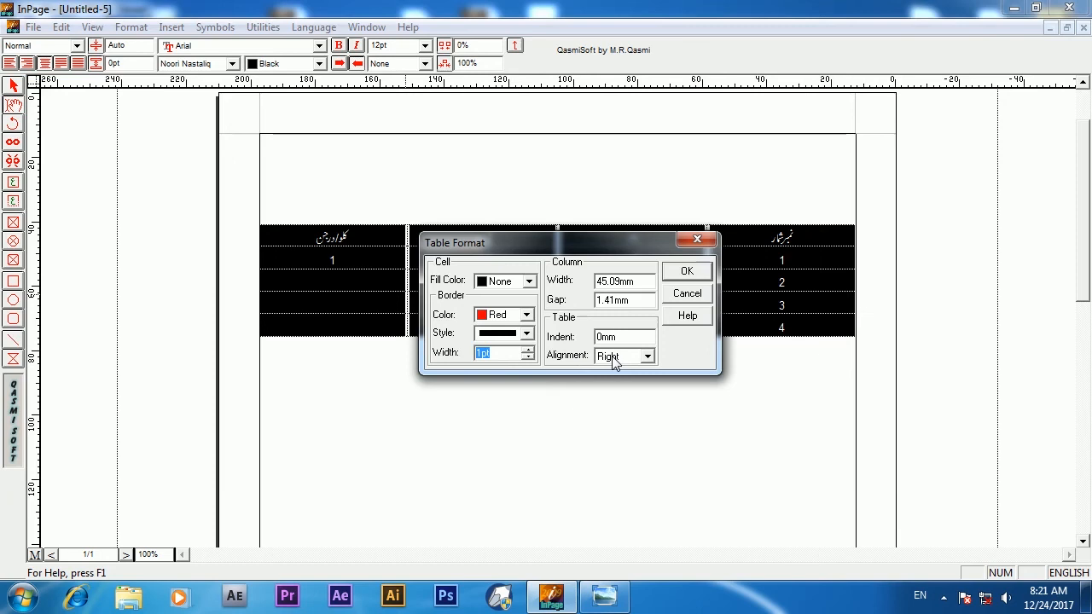
{"action": "left_click", "coordinate": [688, 272]}
{"action": "left_click", "coordinate": [678, 342]}
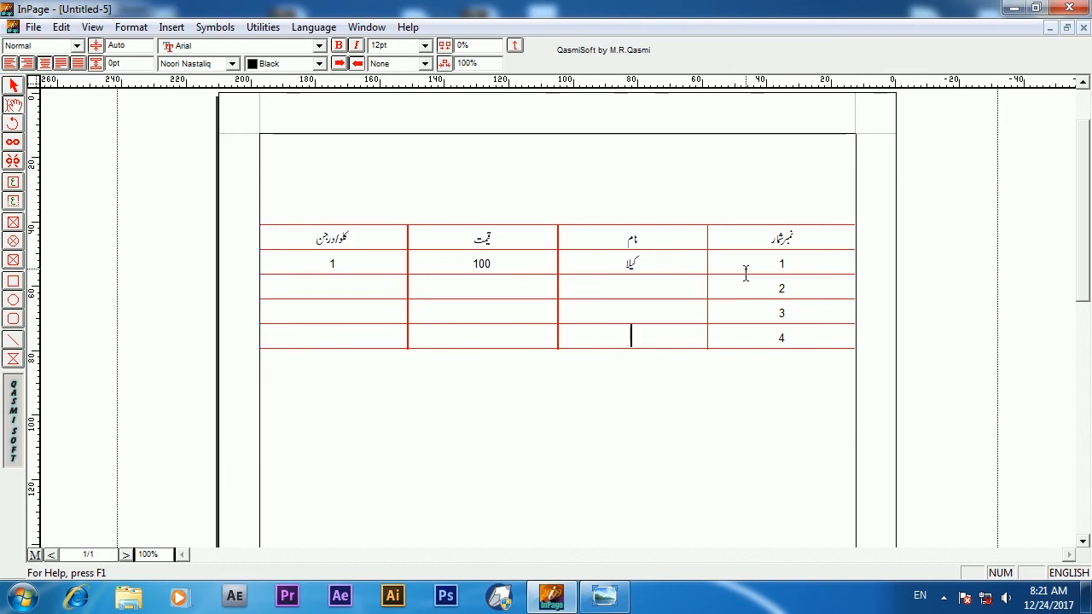
Export page 1 again as a GIF picture at 100% scaling, overwriting the existing list file on the Desktop.
{"action": "left_click", "coordinate": [33, 27]}
{"action": "left_click", "coordinate": [83, 235]}
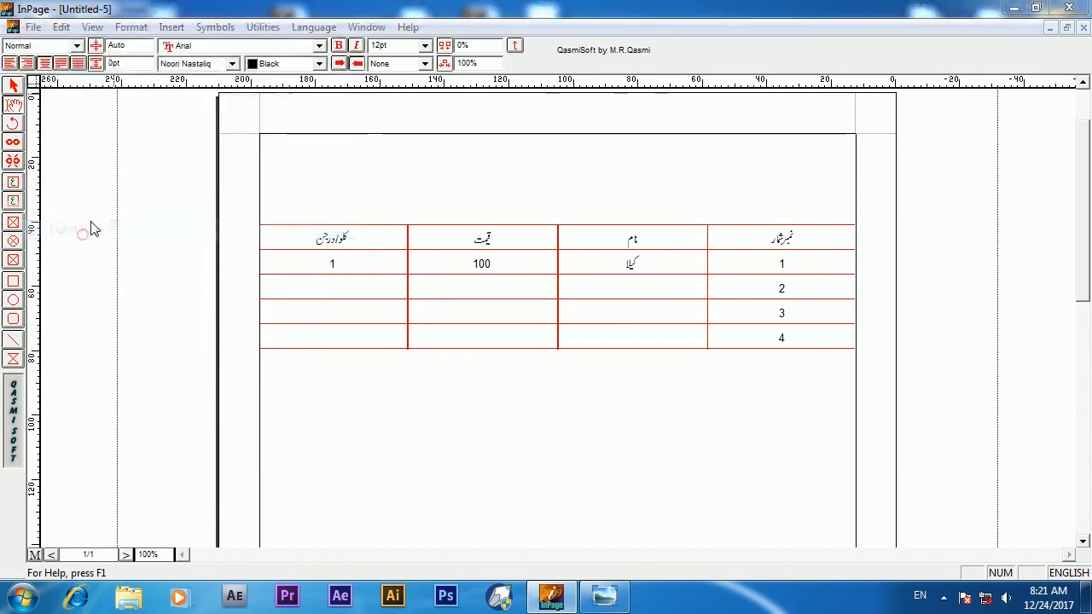
{"action": "left_click", "coordinate": [590, 273]}
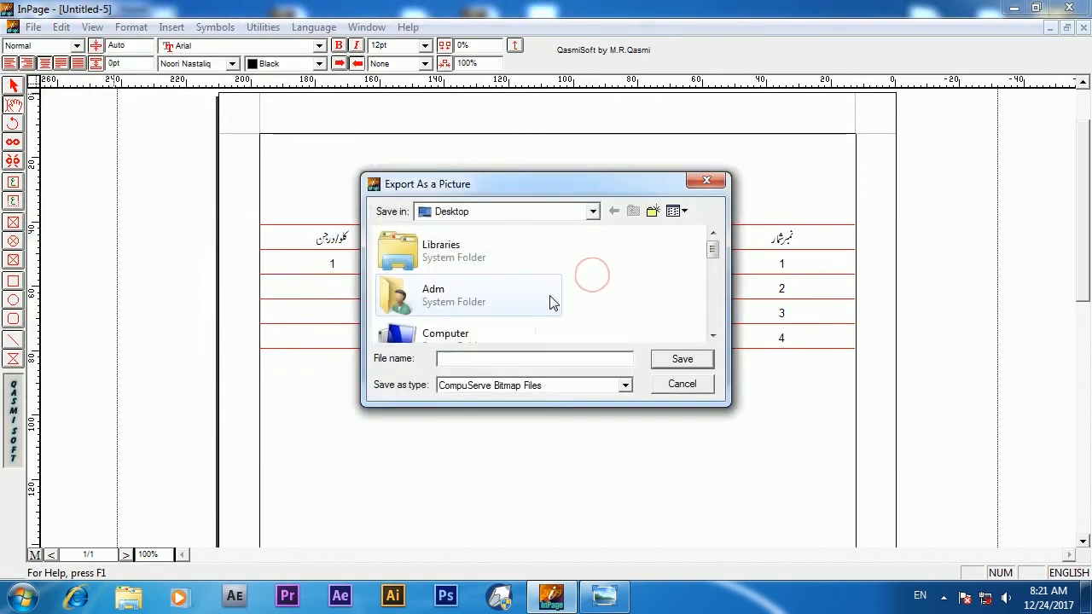
{"action": "scroll", "coordinate": [551, 302], "scroll_direction": "down", "scroll_amount": 5}
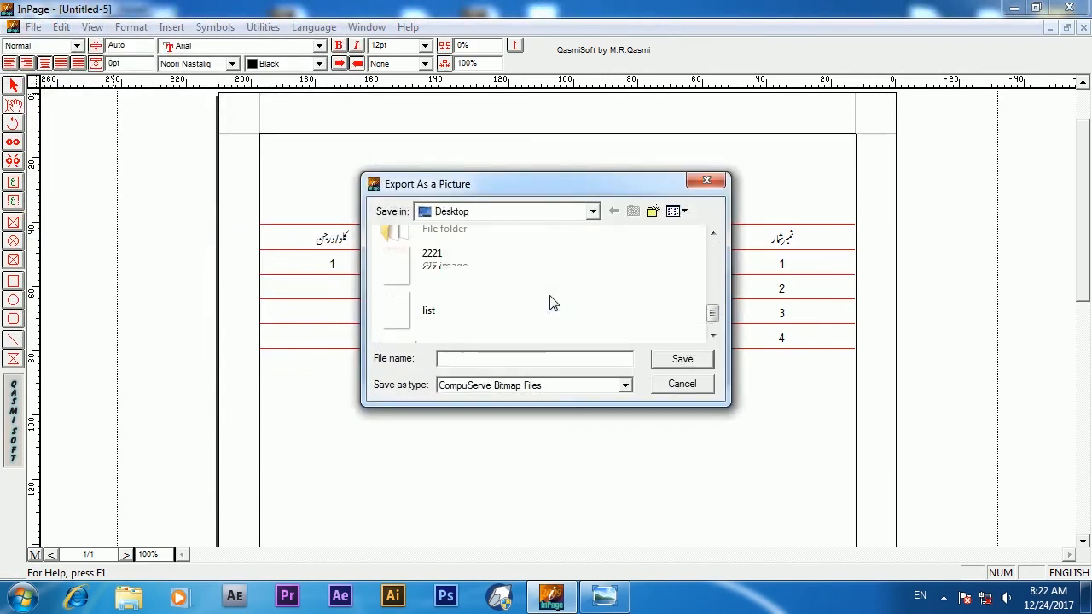
{"action": "left_click", "coordinate": [438, 320]}
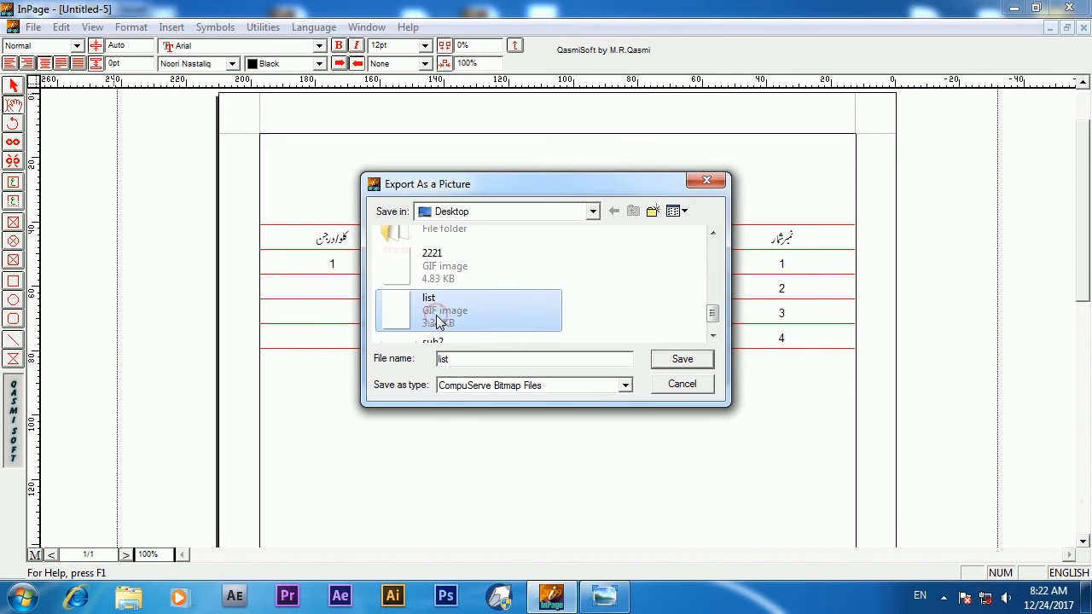
{"action": "left_click", "coordinate": [682, 358]}
{"action": "left_click", "coordinate": [597, 306]}
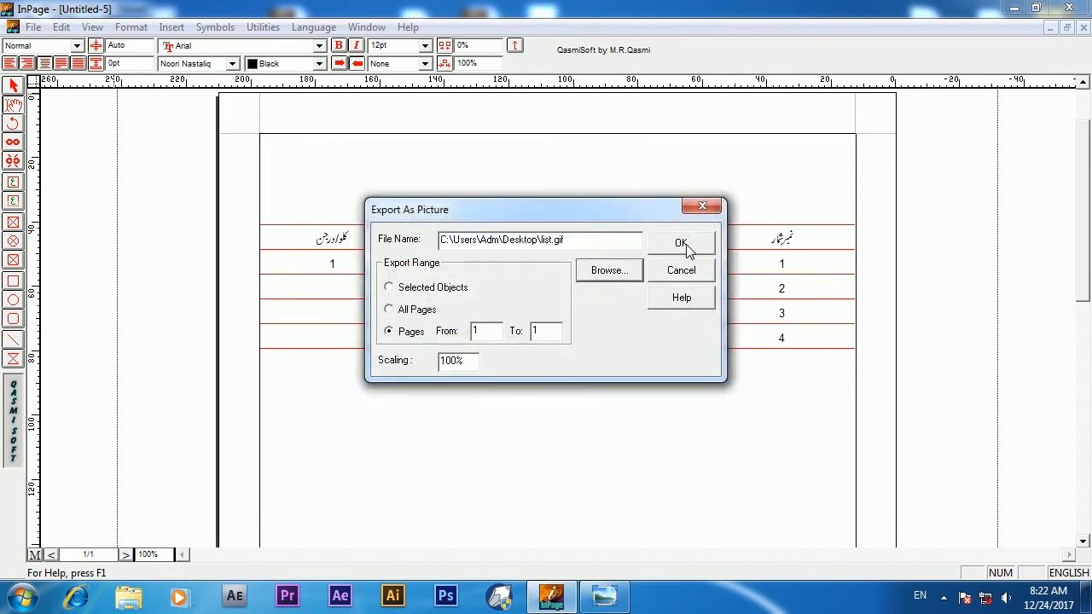
{"action": "left_click", "coordinate": [683, 244]}
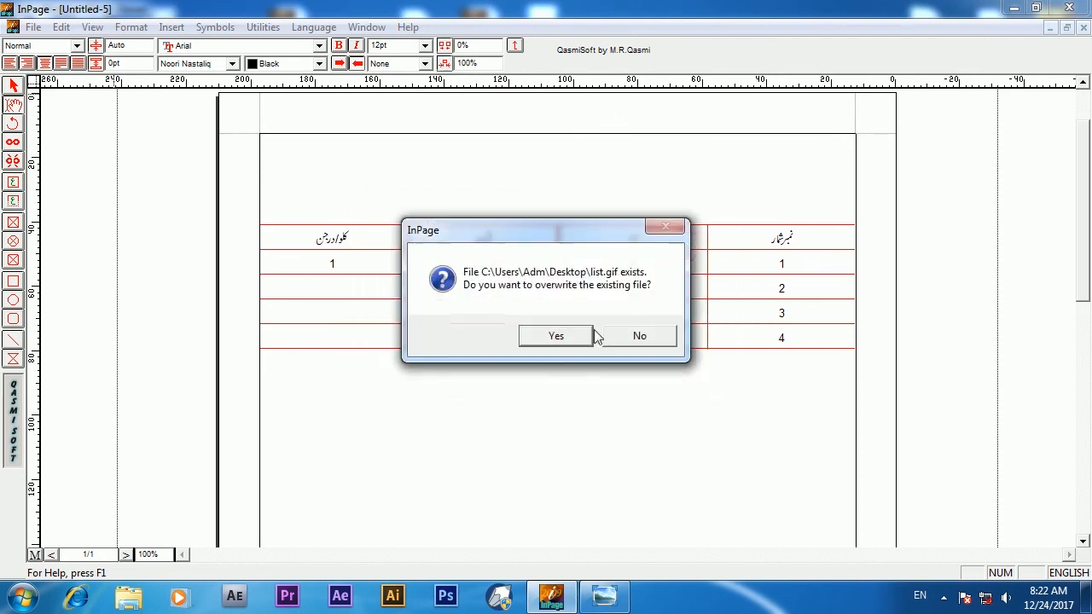
{"action": "left_click", "coordinate": [576, 340]}
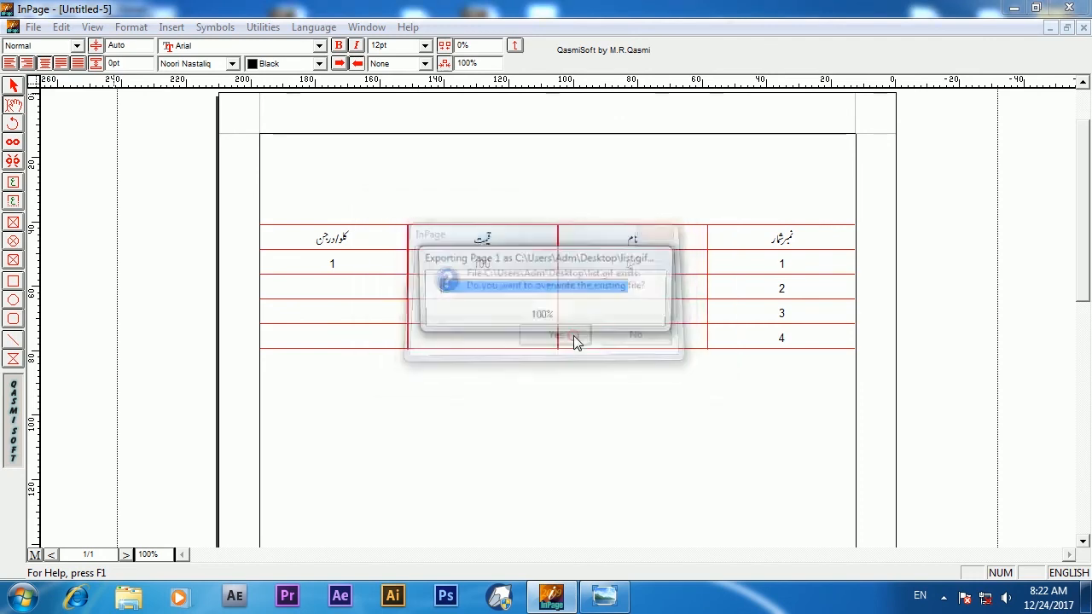
Switch to Windows Photo Viewer and examine the table borders in the re-exported list picture.
{"action": "left_click", "coordinate": [597, 598]}
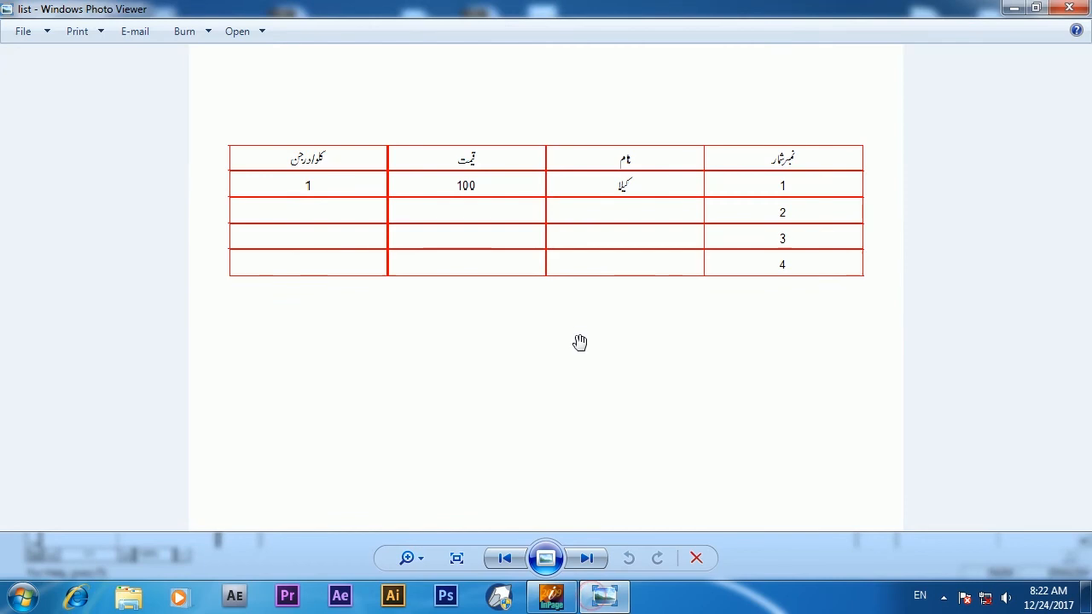
{"action": "scroll", "coordinate": [555, 232], "scroll_direction": "down", "scroll_amount": 2}
{"action": "scroll", "coordinate": [557, 232], "scroll_direction": "up", "scroll_amount": 2}
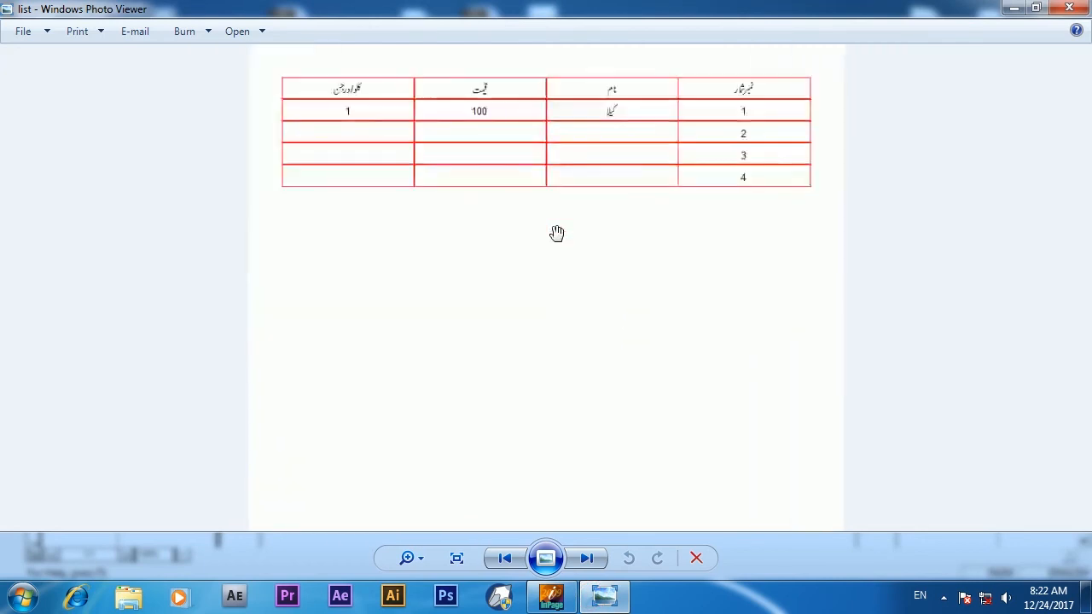